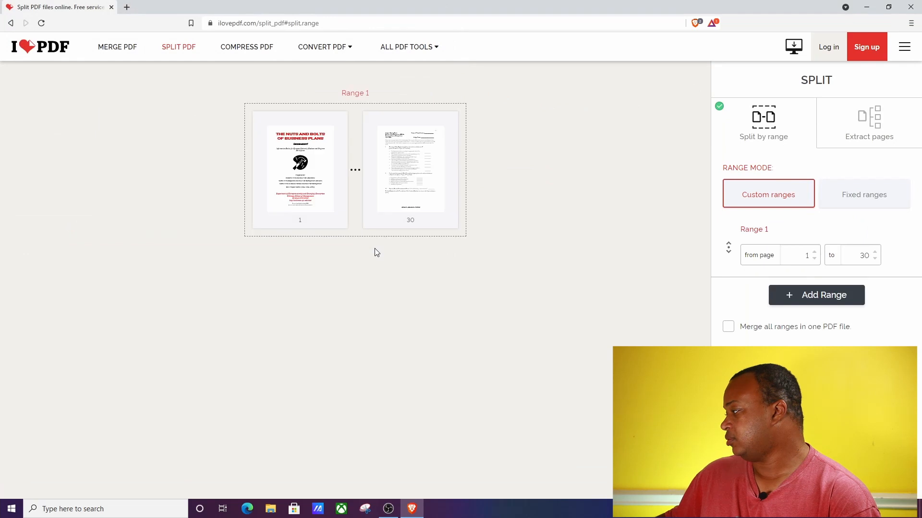
Split the PDF into fixed ranges of 1 page and save the result as ilovepdf_split in Downloads
{"action": "left_click", "coordinate": [871, 193]}
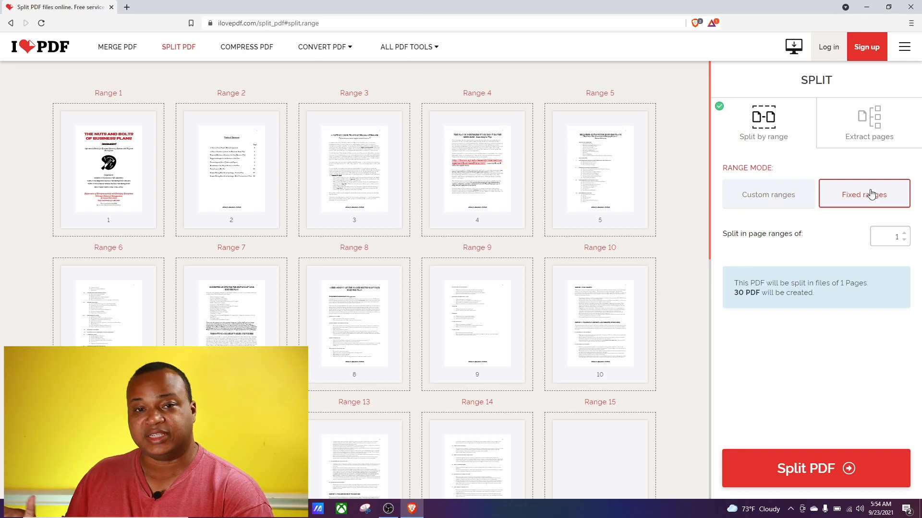
{"action": "left_click", "coordinate": [805, 465]}
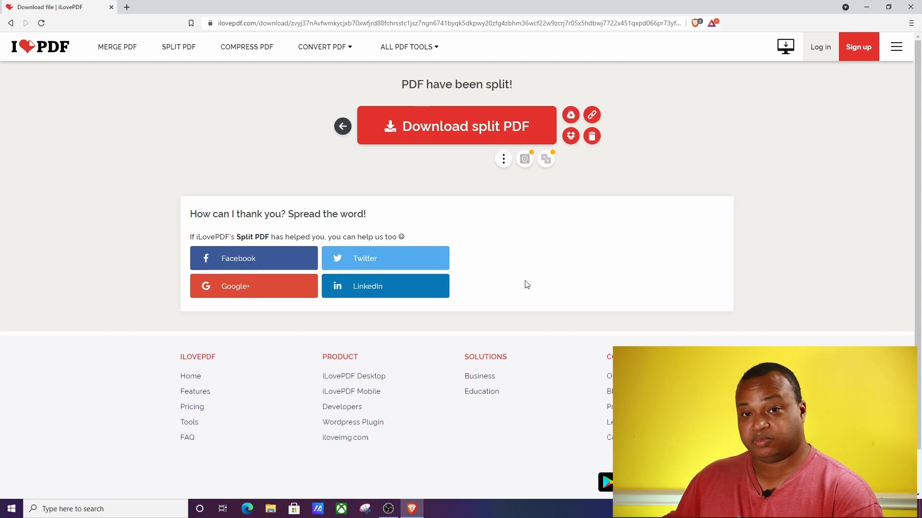
{"action": "left_click", "coordinate": [424, 129]}
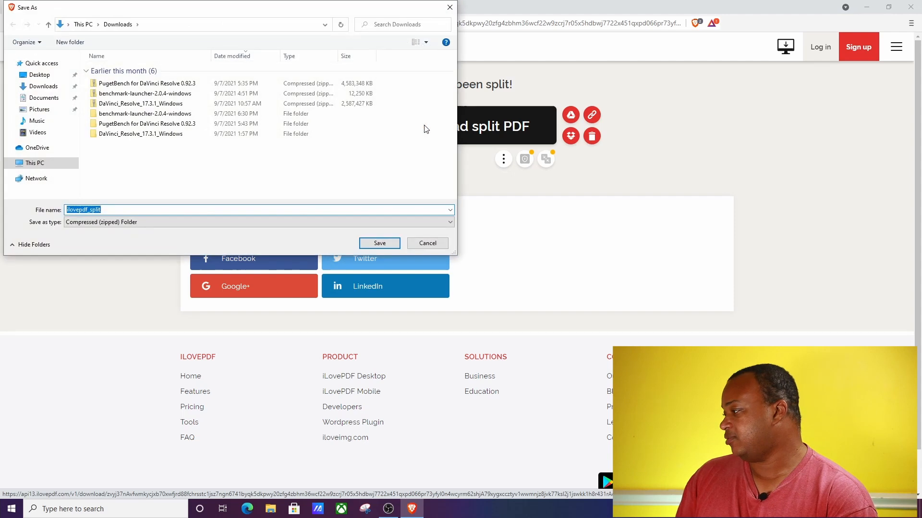
{"action": "left_click", "coordinate": [380, 245]}
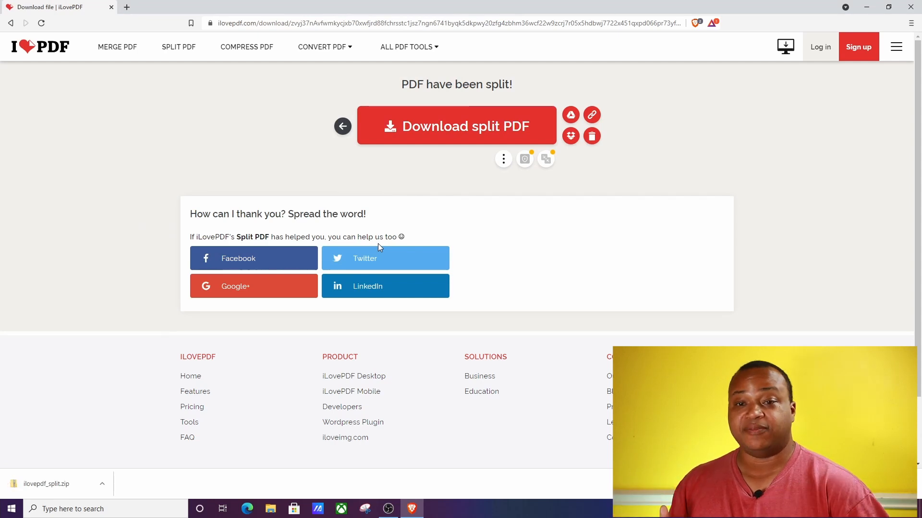
In File Explorer, extract the ilovepdf_split archive in Downloads to its default folder and look through the extracted page files
{"action": "left_click", "coordinate": [271, 509]}
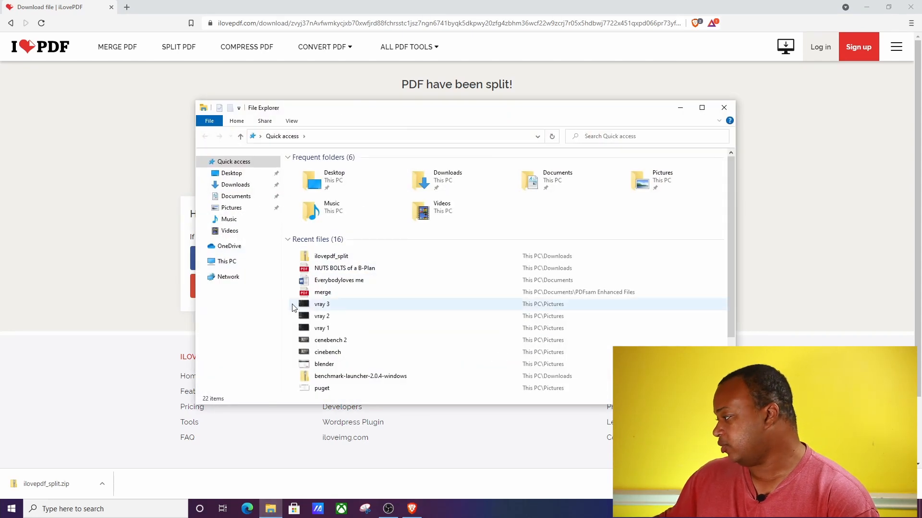
{"action": "left_click", "coordinate": [239, 184]}
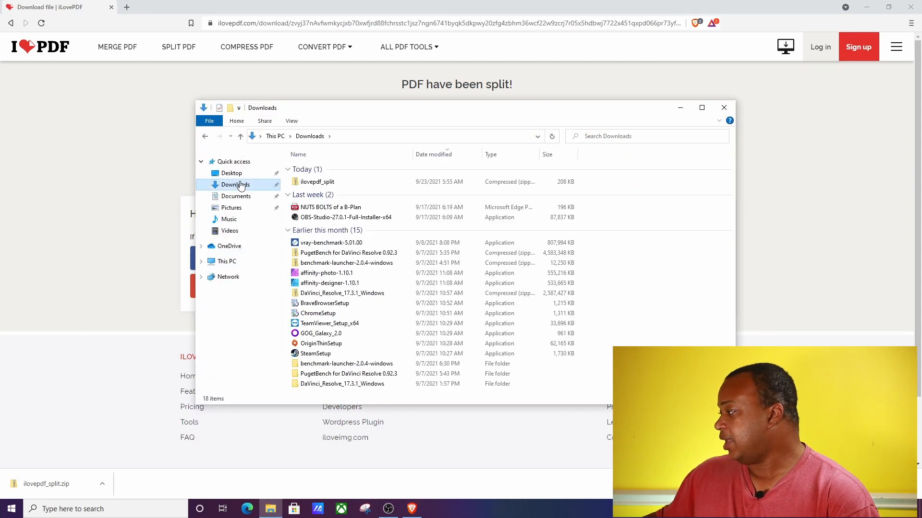
{"action": "left_click", "coordinate": [312, 182]}
{"action": "right_click", "coordinate": [312, 182]}
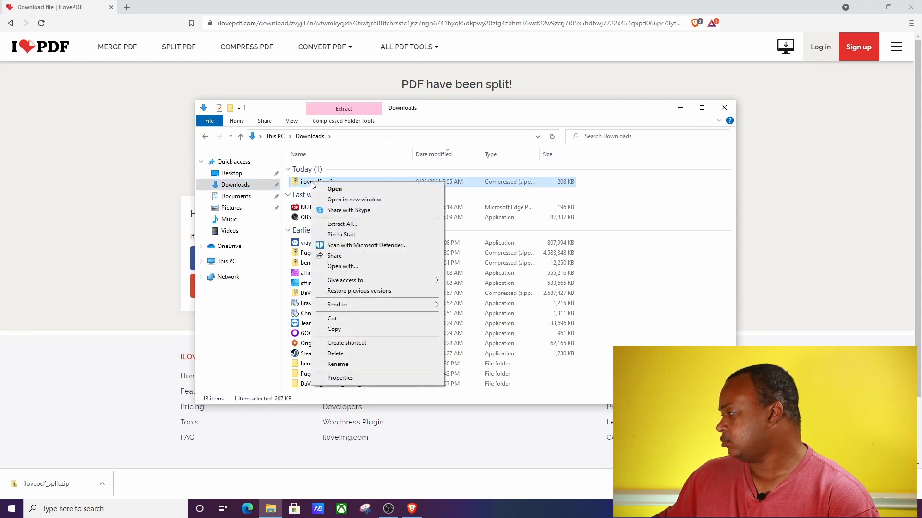
{"action": "left_click", "coordinate": [351, 226]}
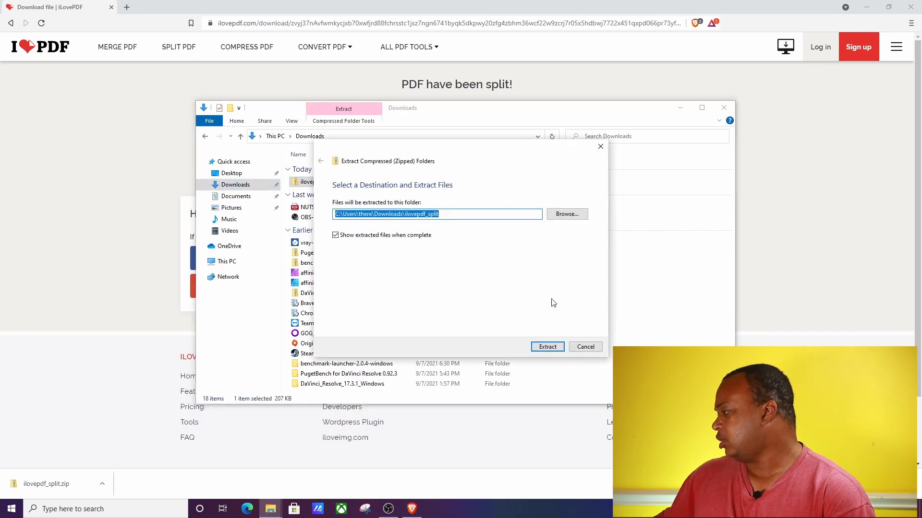
{"action": "left_click", "coordinate": [547, 346]}
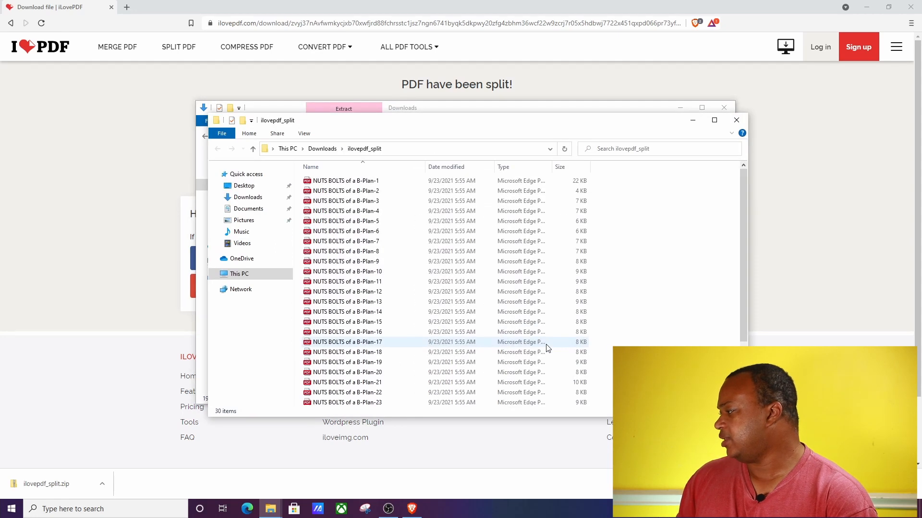
{"action": "scroll", "coordinate": [475, 345], "scroll_direction": "down", "scroll_amount": 3}
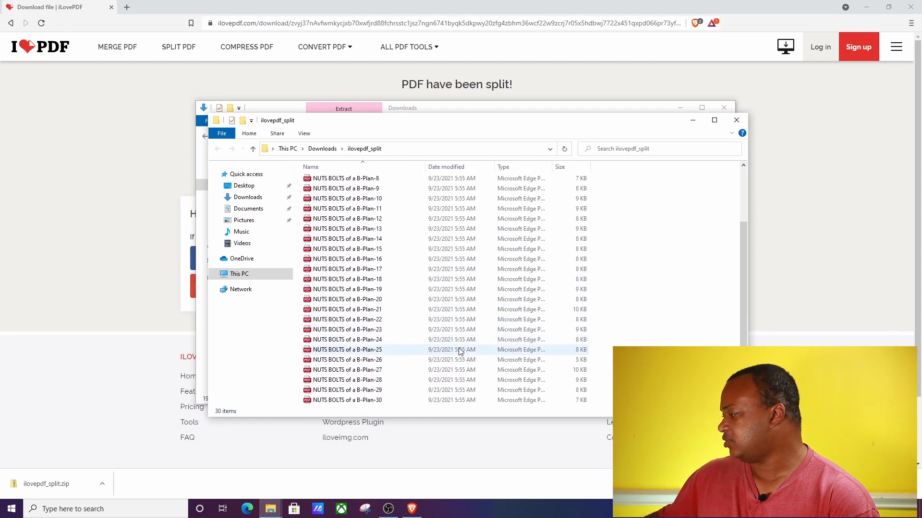
{"action": "scroll", "coordinate": [461, 350], "scroll_direction": "up", "scroll_amount": 3}
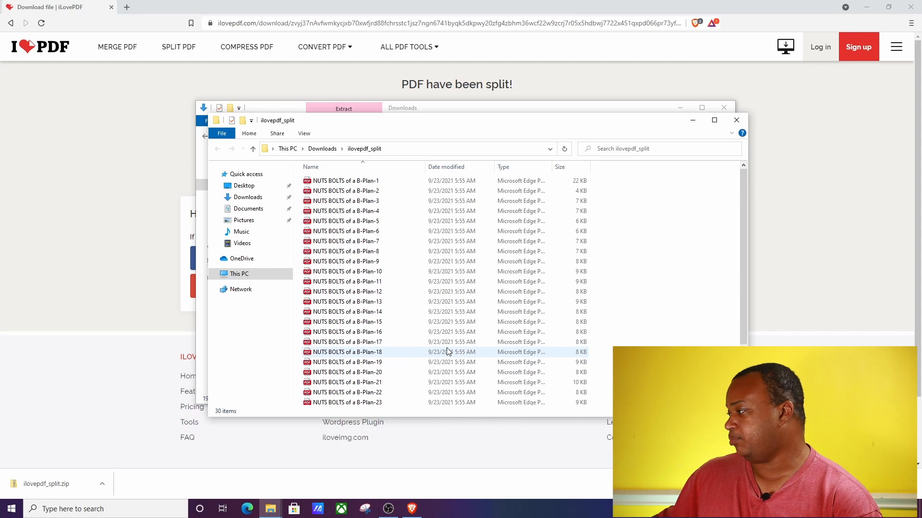
Back in the browser, load NUTS BOLTS of a B-Plan-1 through 30 from the ilovepdf_split folder into Merge PDF and dismiss the Premium offer
{"action": "left_click", "coordinate": [94, 140]}
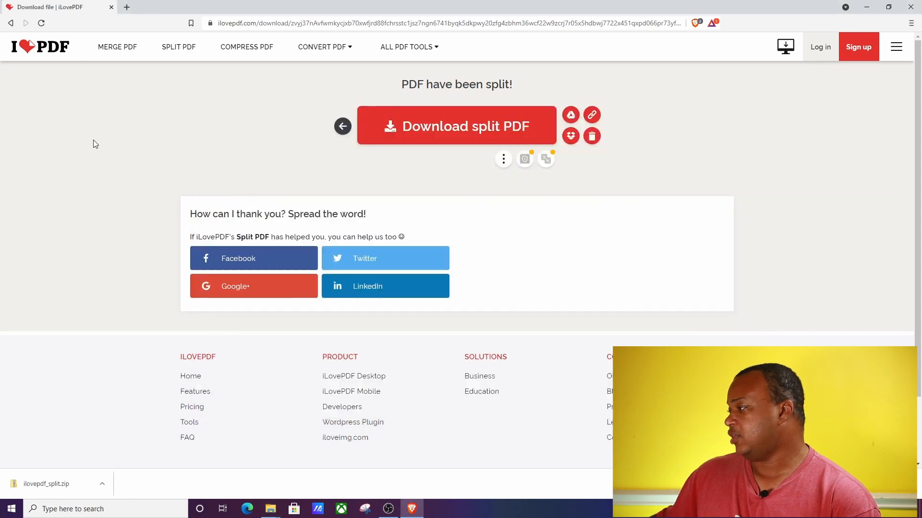
{"action": "left_click", "coordinate": [44, 50]}
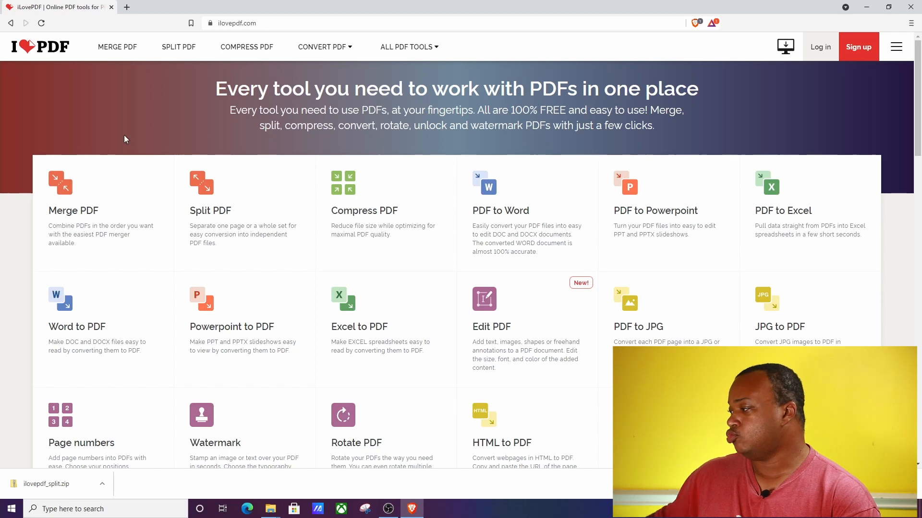
{"action": "left_click", "coordinate": [80, 202]}
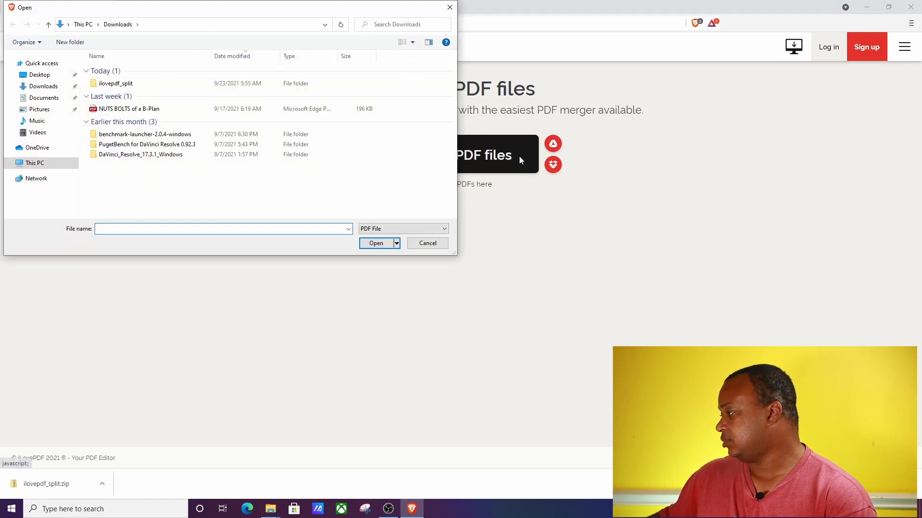
{"action": "double_click", "coordinate": [115, 84]}
{"action": "left_click", "coordinate": [135, 71]}
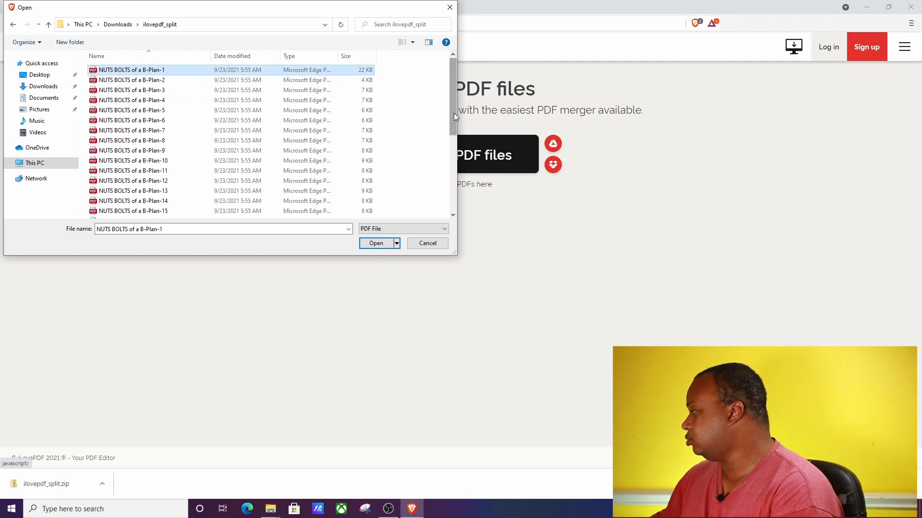
{"action": "left_click_drag", "start_coordinate": [454, 112], "coordinate": [436, 201]}
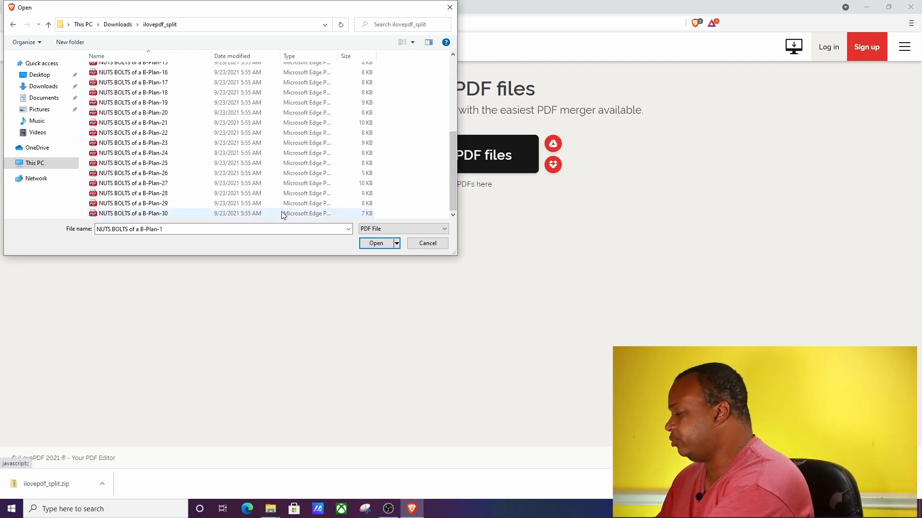
{"action": "left_click", "coordinate": [200, 213], "text": "shift"}
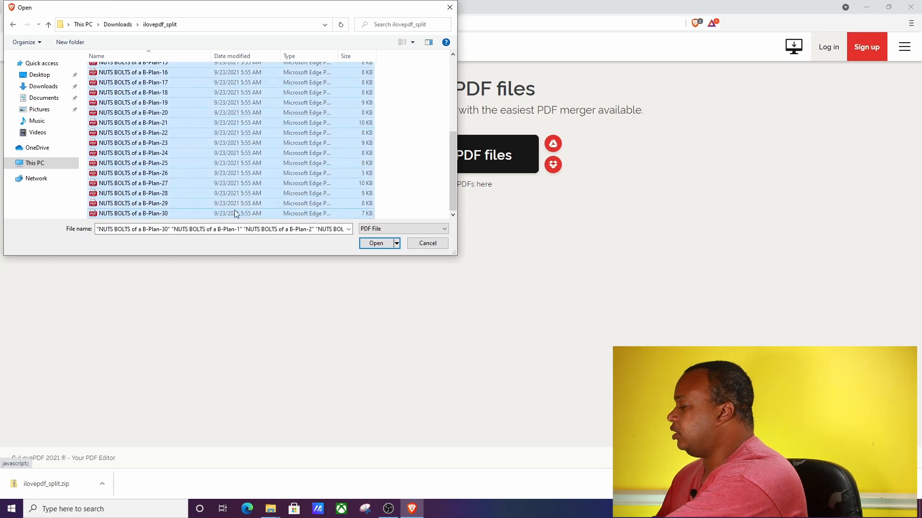
{"action": "left_click", "coordinate": [376, 245]}
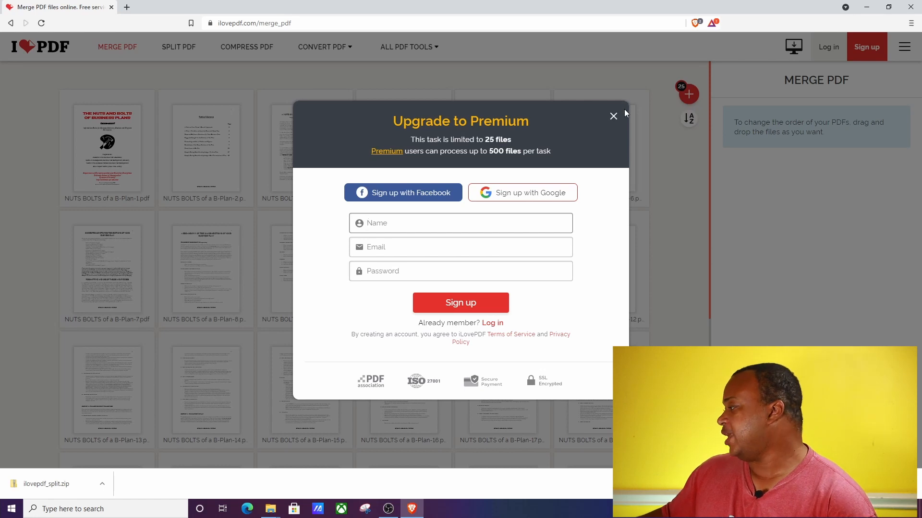
{"action": "left_click", "coordinate": [613, 116]}
Remove files 21 to 25 from the merge list, then merge the rest into a PDF saved as ilovepdf_merged in Downloads
{"action": "scroll", "coordinate": [594, 259], "scroll_direction": "down", "scroll_amount": 5}
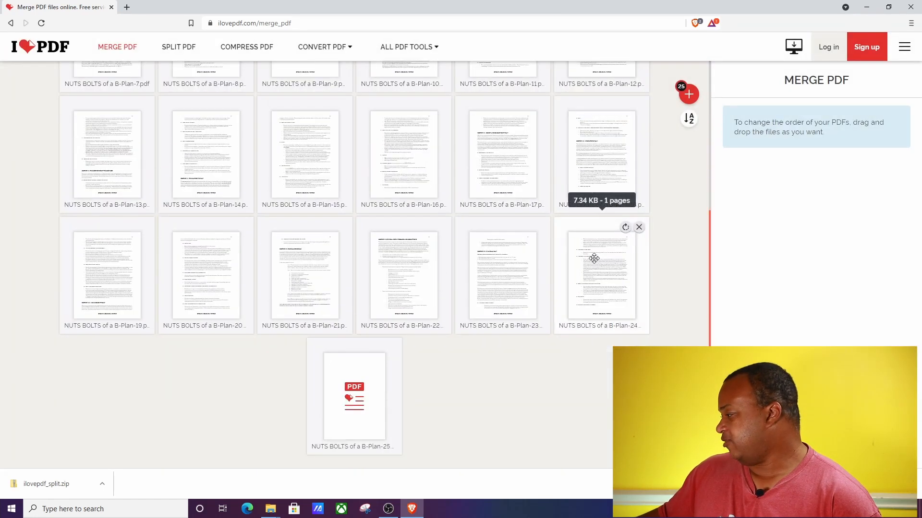
{"action": "left_click", "coordinate": [392, 348]}
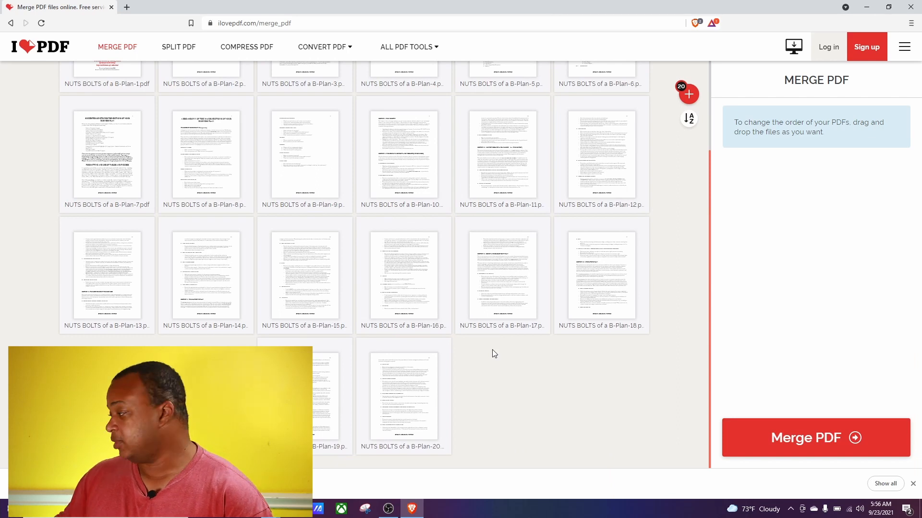
{"action": "left_click", "coordinate": [813, 434]}
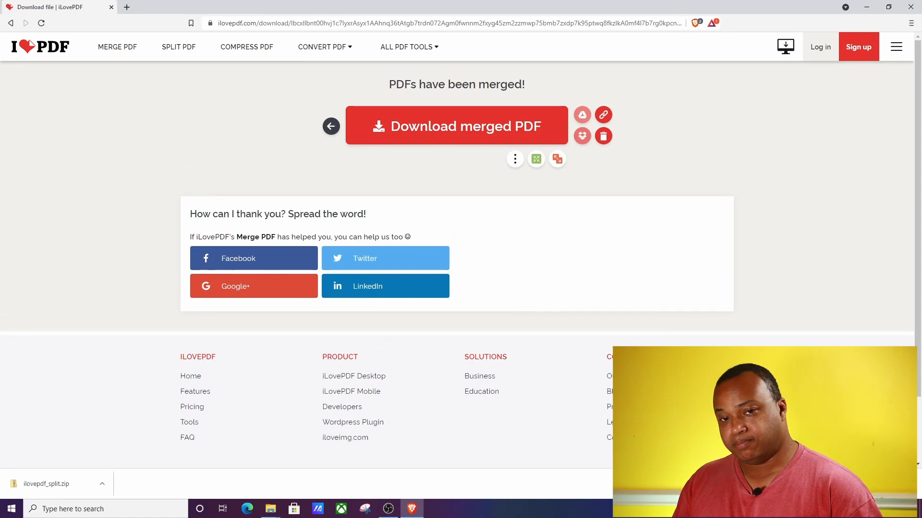
{"action": "left_click", "coordinate": [452, 130]}
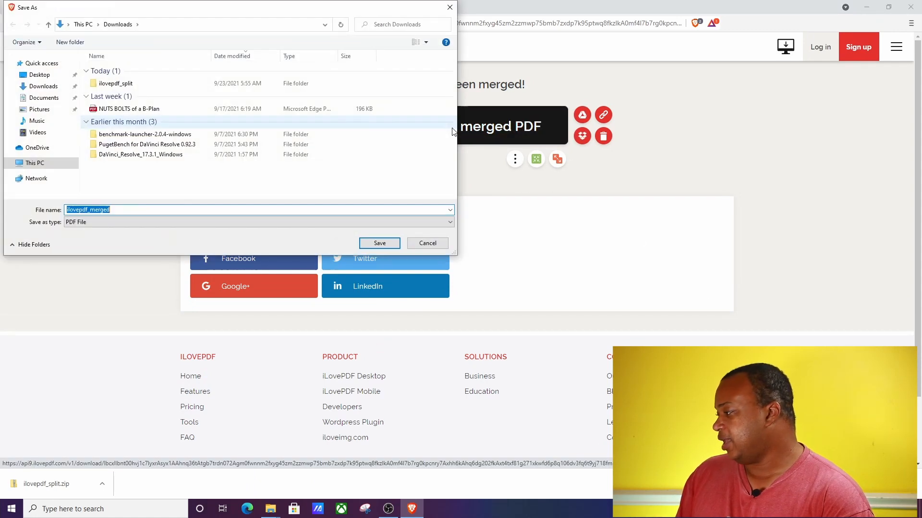
{"action": "left_click", "coordinate": [380, 243]}
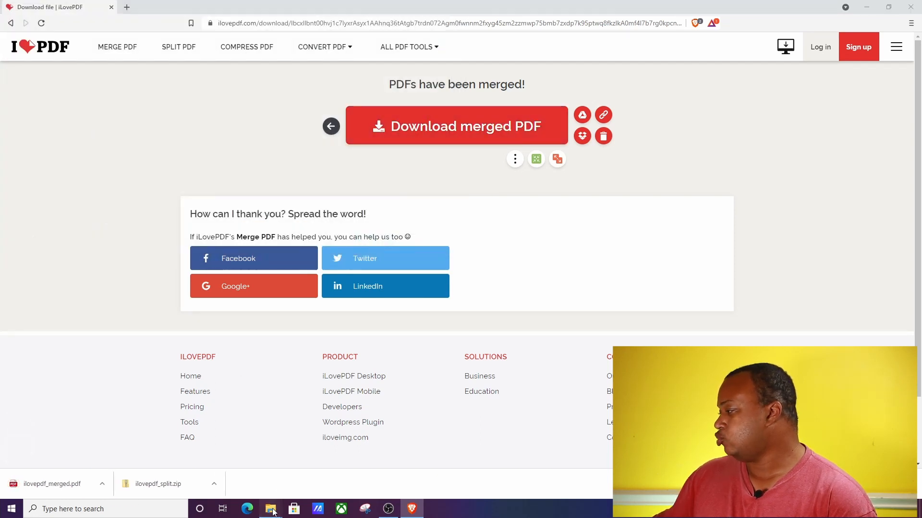
Open ilovepdf_merged from the Downloads folder in File Explorer and look through its pages
{"action": "mouse_move", "coordinate": [273, 512]}
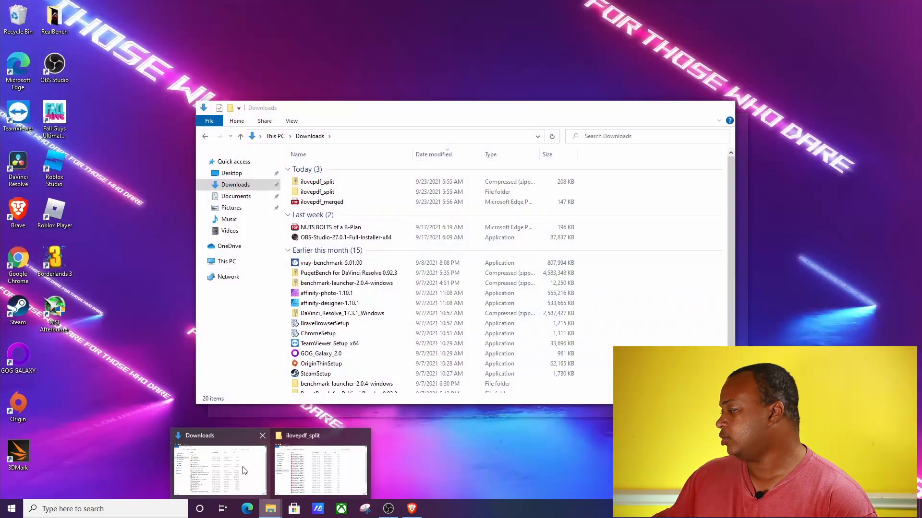
{"action": "left_click", "coordinate": [243, 467]}
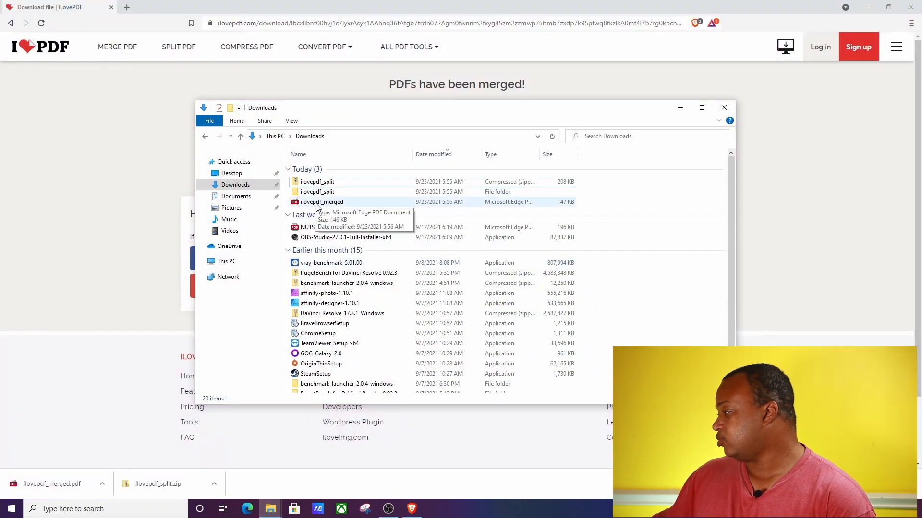
{"action": "double_click", "coordinate": [317, 202]}
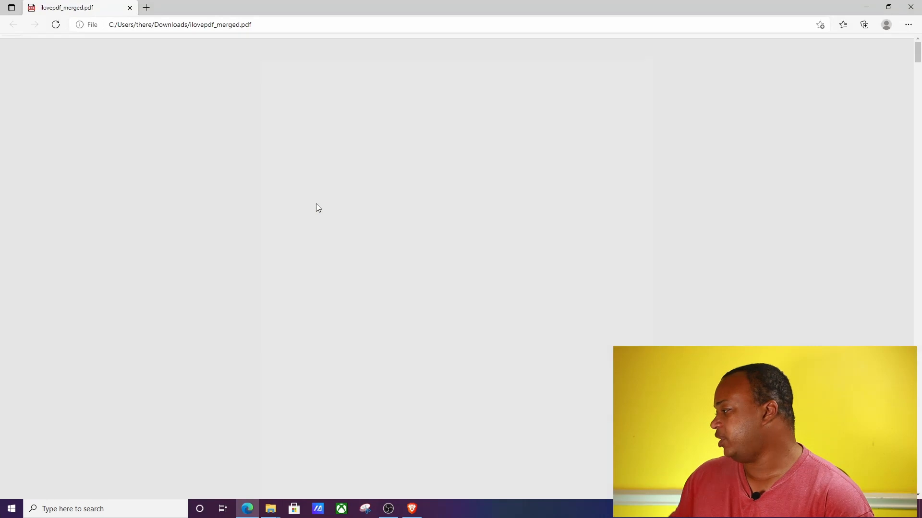
{"action": "scroll", "coordinate": [316, 207], "scroll_direction": "down", "scroll_amount": 20}
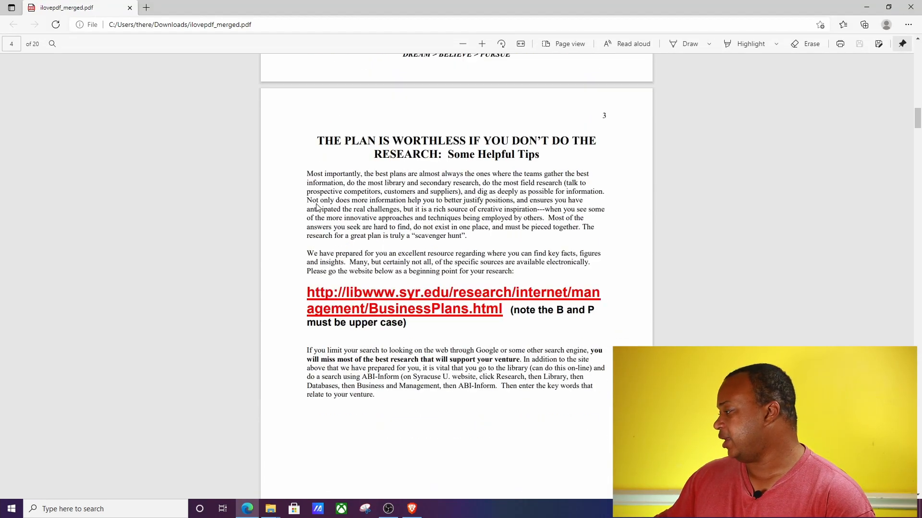
{"action": "scroll", "coordinate": [317, 207], "scroll_direction": "down", "scroll_amount": 8}
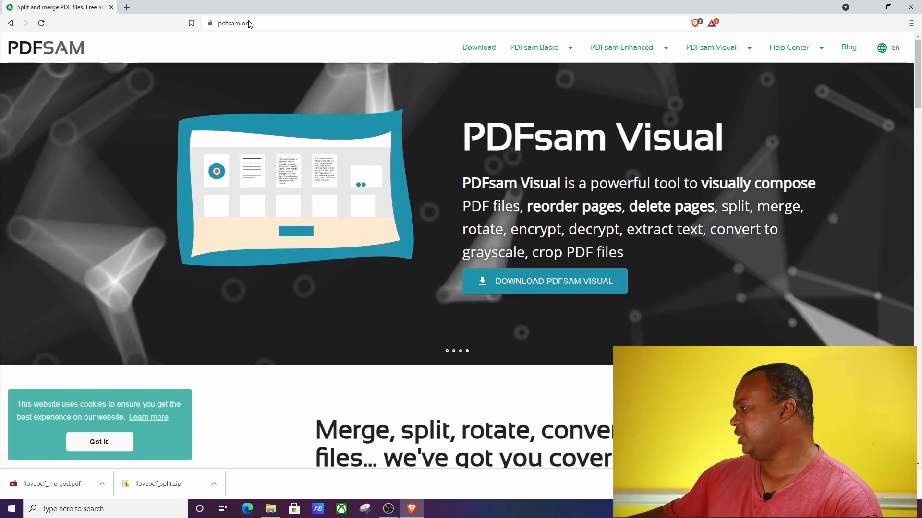
On the PDFsam website, open the PDFsam Basic download page and locate the Windows downloader (.exe)
{"action": "left_click", "coordinate": [472, 48]}
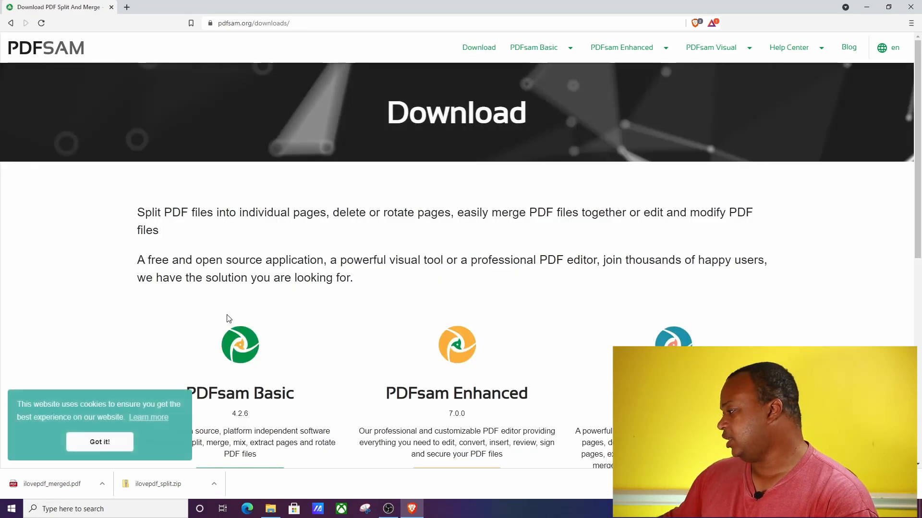
{"action": "scroll", "coordinate": [227, 319], "scroll_direction": "down", "scroll_amount": 3}
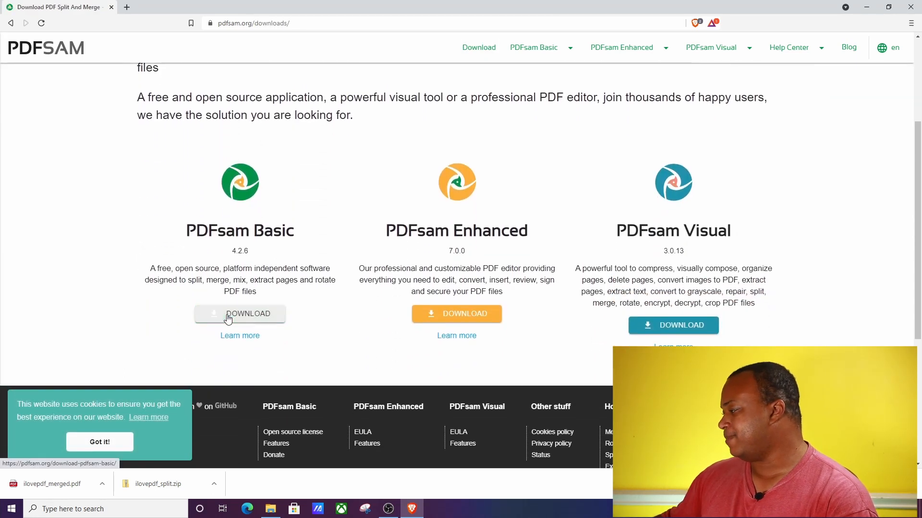
{"action": "left_click", "coordinate": [228, 317]}
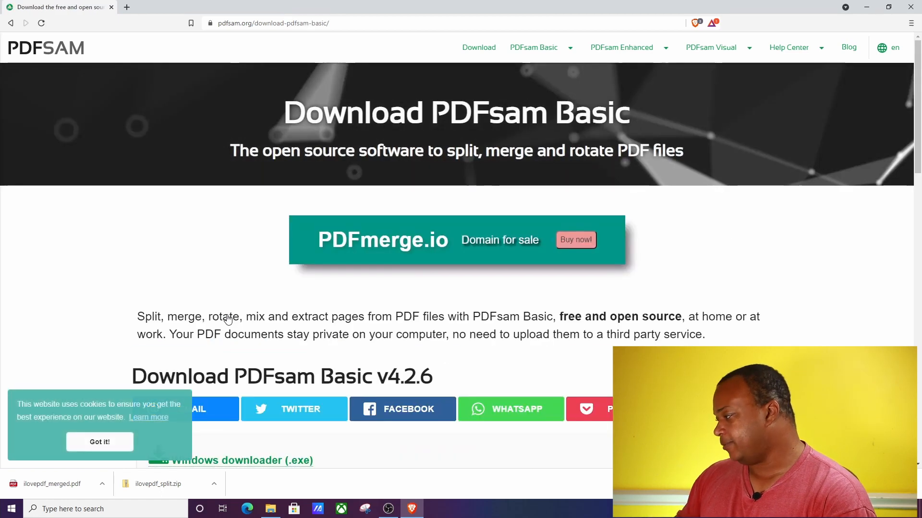
{"action": "scroll", "coordinate": [228, 319], "scroll_direction": "down", "scroll_amount": 7}
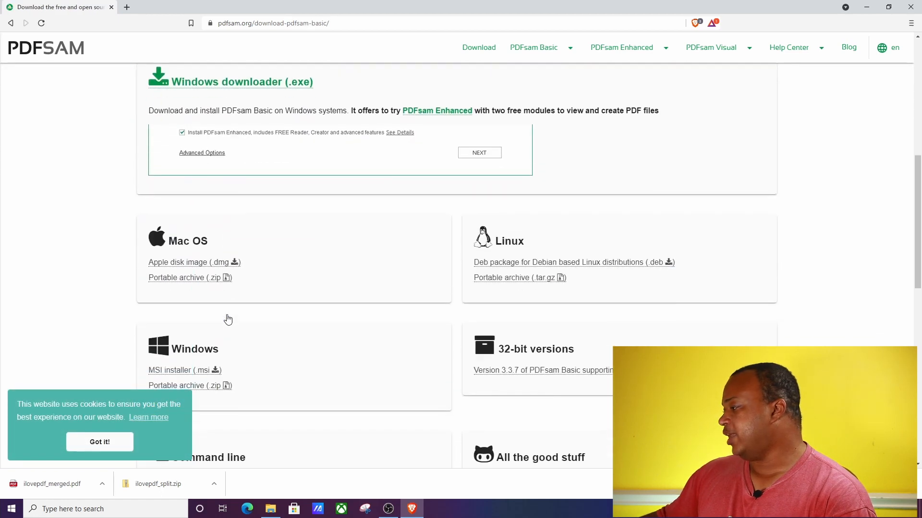
{"action": "scroll", "coordinate": [228, 319], "scroll_direction": "up", "scroll_amount": 1}
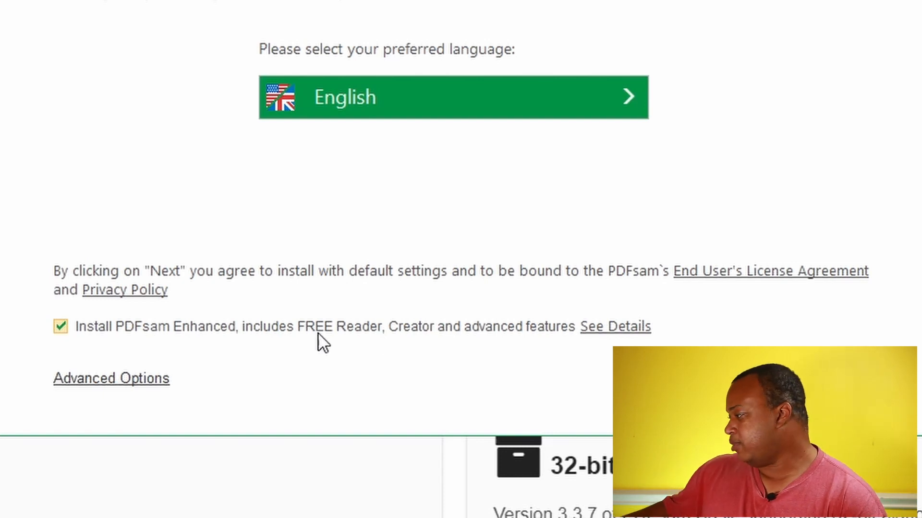
In the PDFsam setup wizard, exclude PDFsam Enhanced and start the installation in English with default settings
{"action": "left_click", "coordinate": [60, 327]}
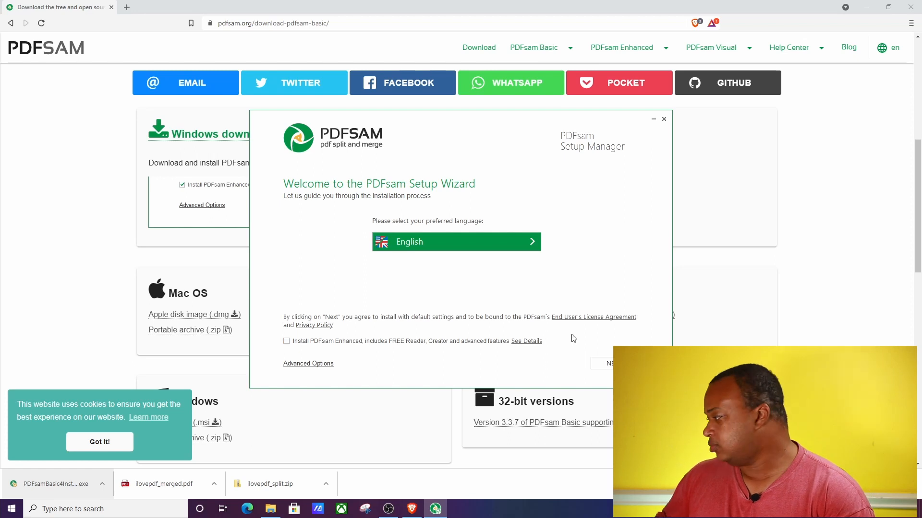
{"action": "left_click", "coordinate": [602, 364]}
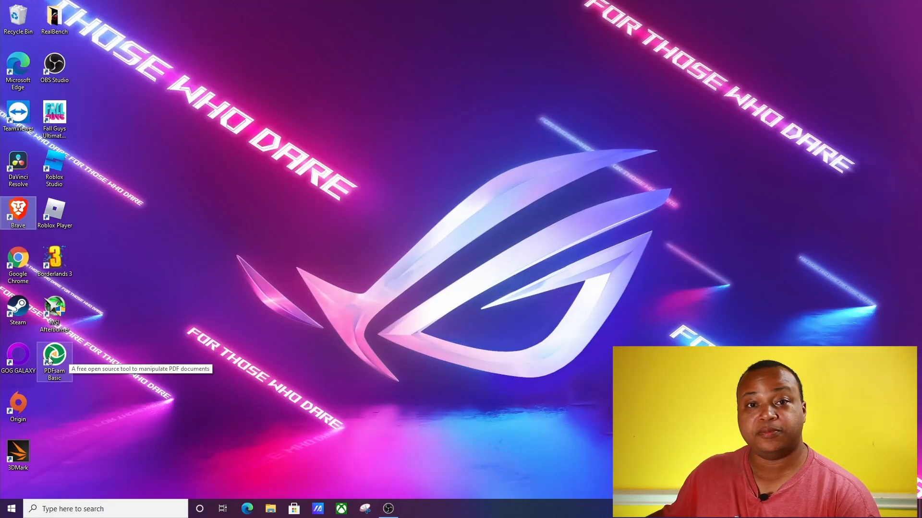
Launch PDFsam Basic and load NUTS BOLTS of a B-Plan.pdf from Downloads into the Split module
{"action": "double_click", "coordinate": [50, 359]}
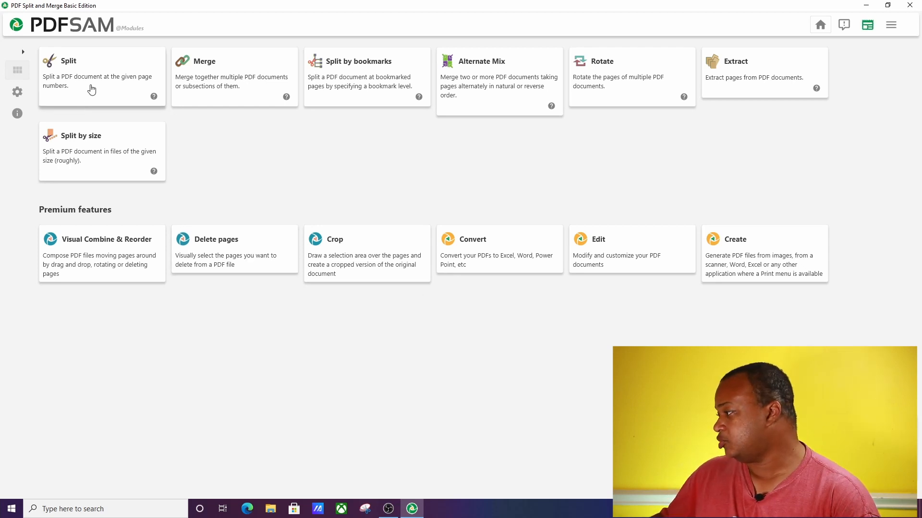
{"action": "left_click", "coordinate": [91, 88]}
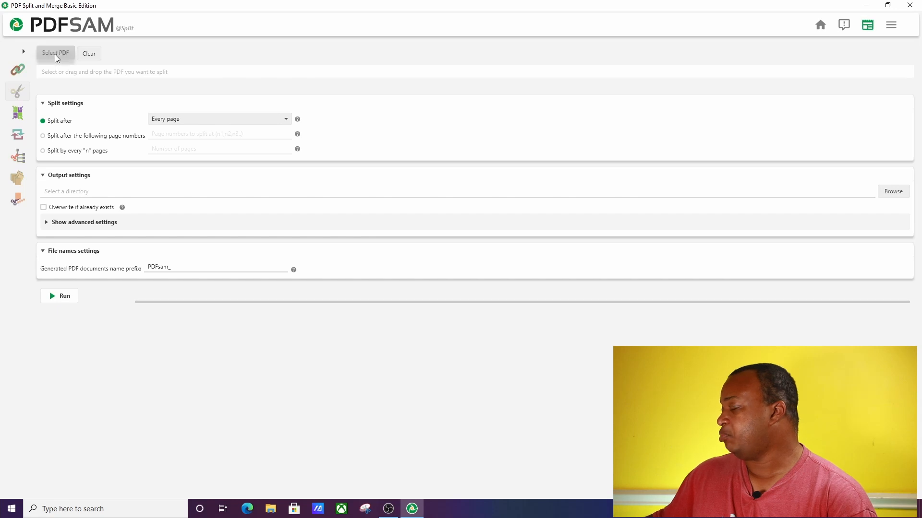
{"action": "left_click", "coordinate": [55, 54]}
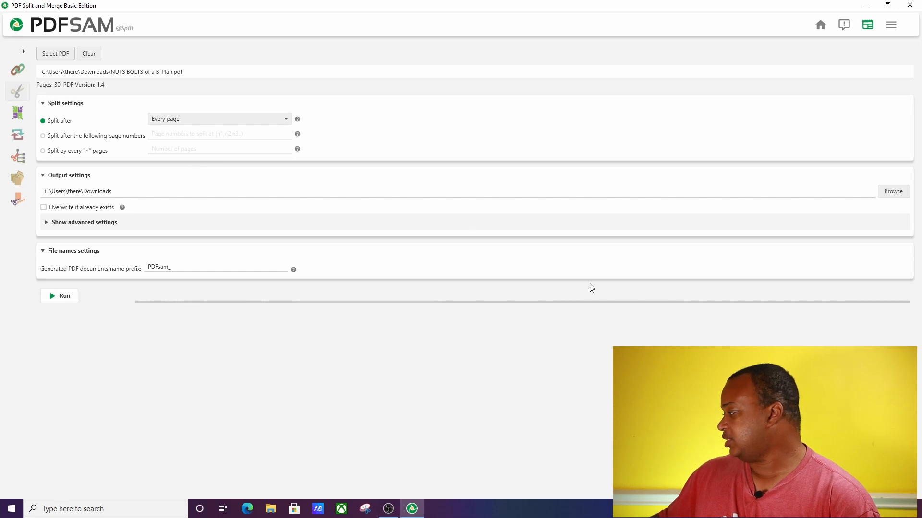
Create a PDFSAM folder in Documents as the output destination and split the PDF after every page
{"action": "left_click", "coordinate": [893, 192]}
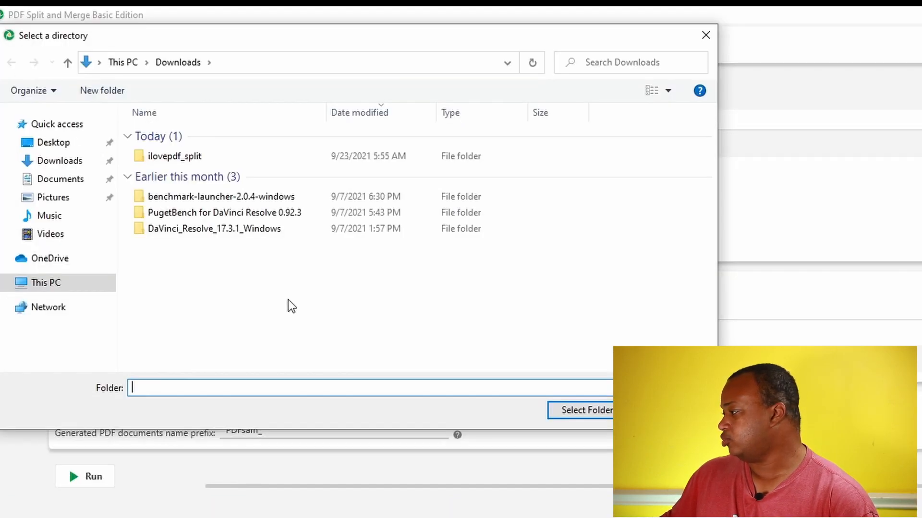
{"action": "left_click", "coordinate": [61, 180]}
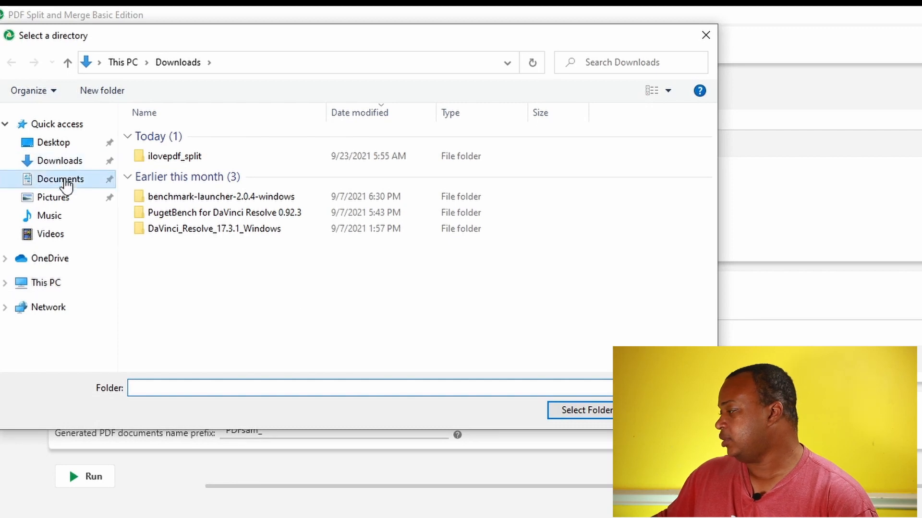
{"action": "right_click", "coordinate": [250, 304]}
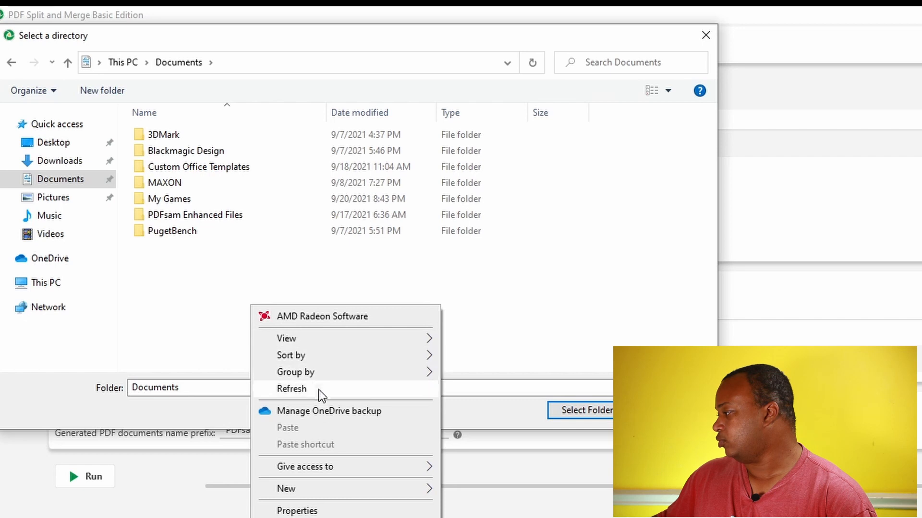
{"action": "mouse_move", "coordinate": [319, 487]}
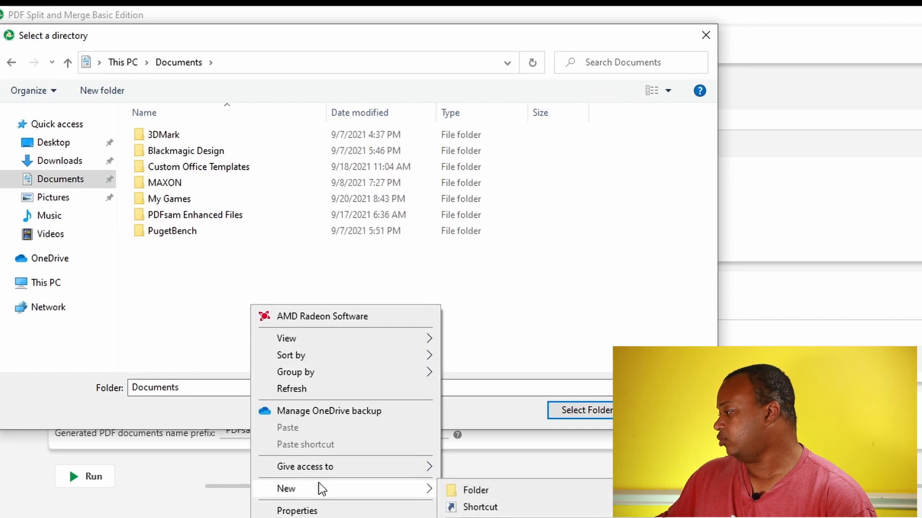
{"action": "left_click", "coordinate": [486, 492]}
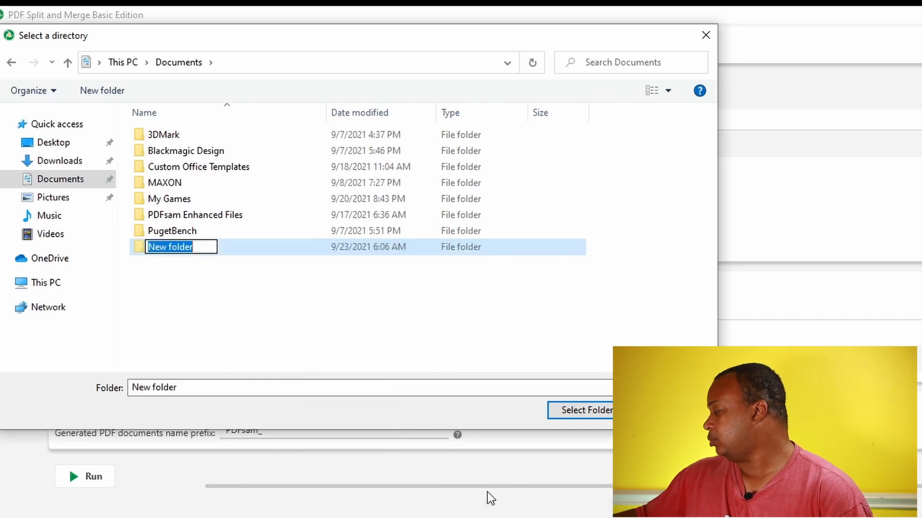
{"action": "type", "text": "PDF"}
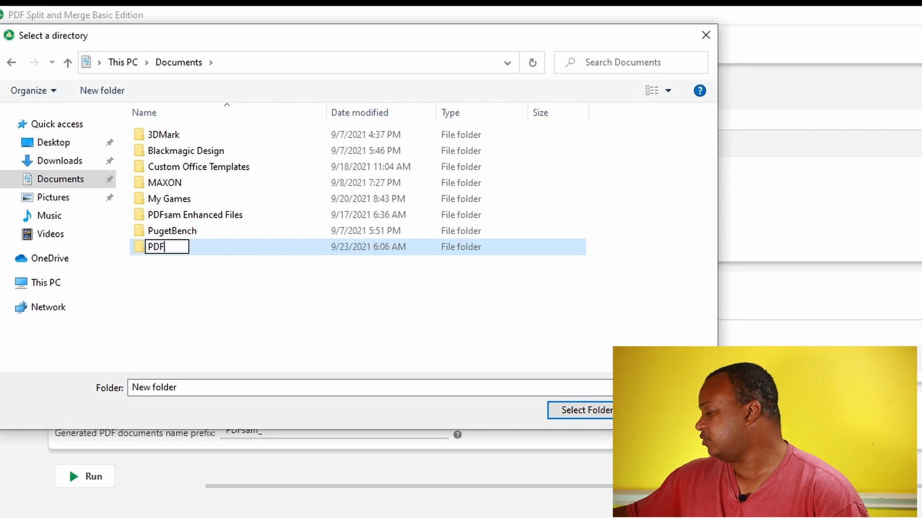
{"action": "type", "text": "SAM"}
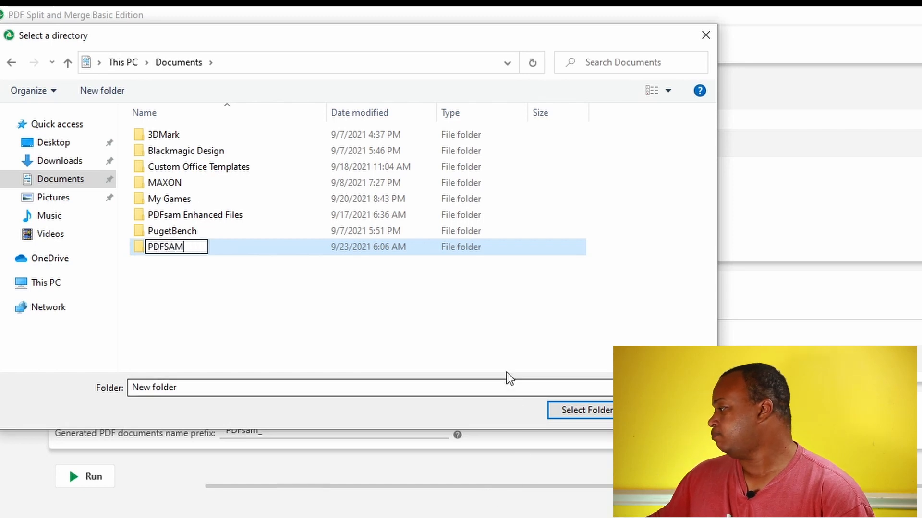
{"action": "key", "text": "Return"}
{"action": "double_click", "coordinate": [223, 251]}
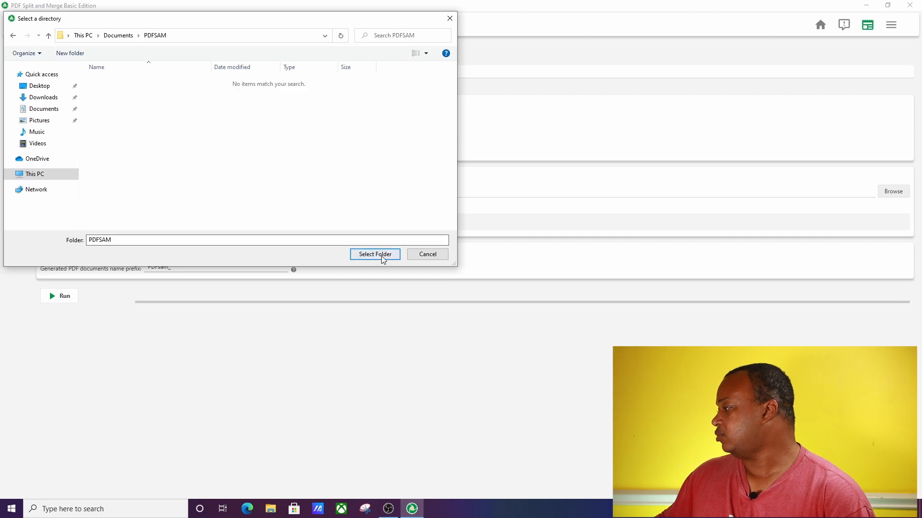
{"action": "left_click", "coordinate": [383, 255]}
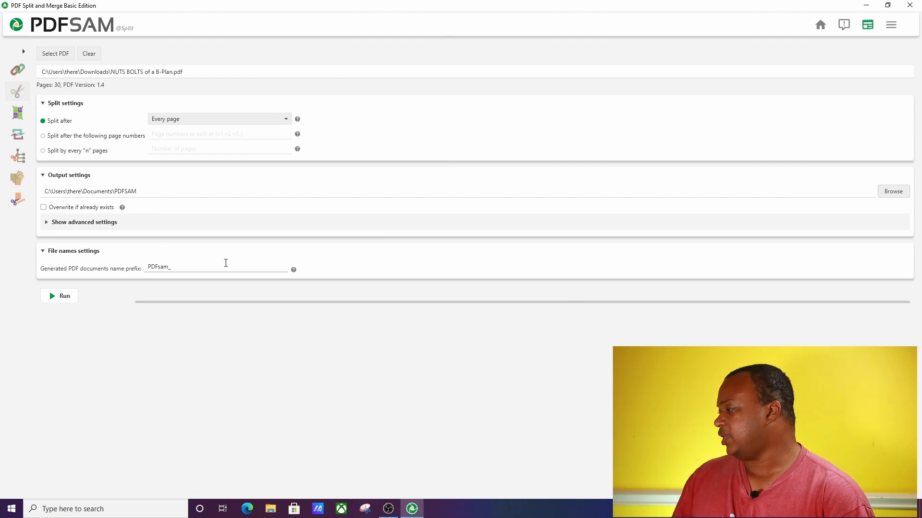
{"action": "left_click", "coordinate": [58, 296]}
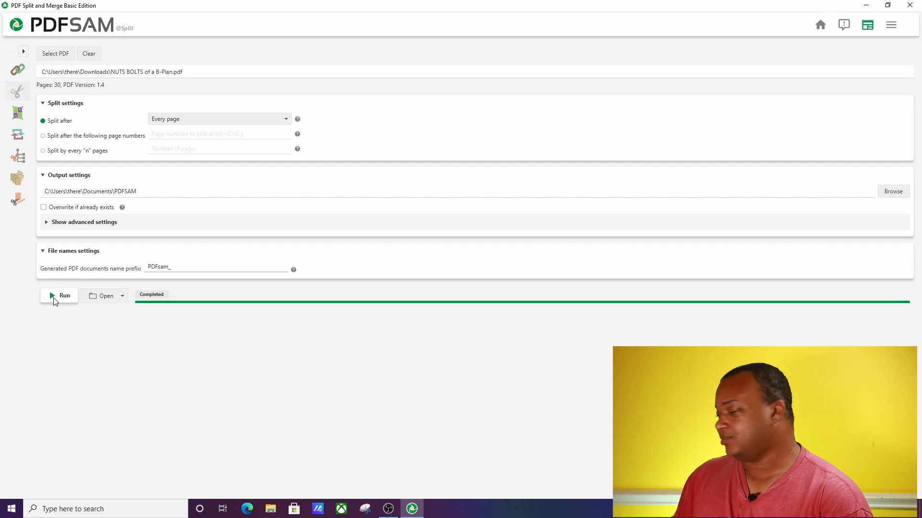
Open the PDFSAM folder in Documents in File Explorer and look through the split page files
{"action": "left_click", "coordinate": [270, 508]}
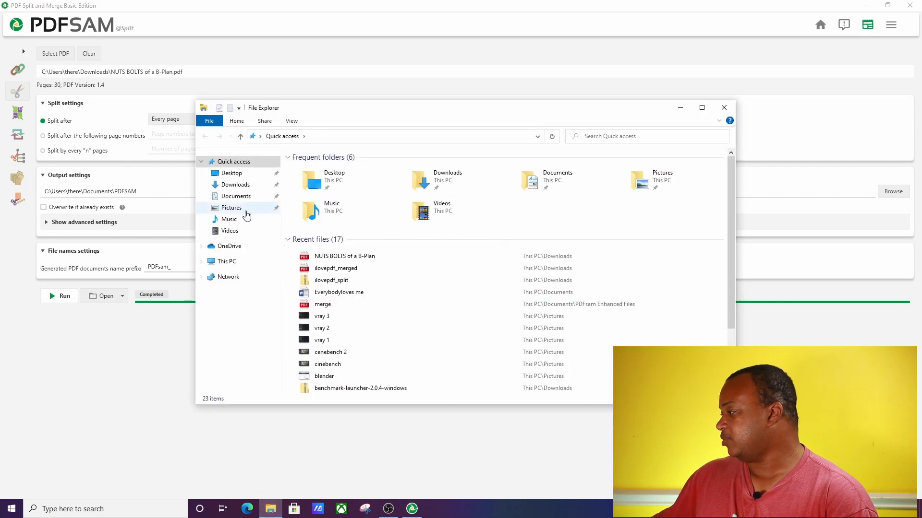
{"action": "left_click", "coordinate": [236, 198]}
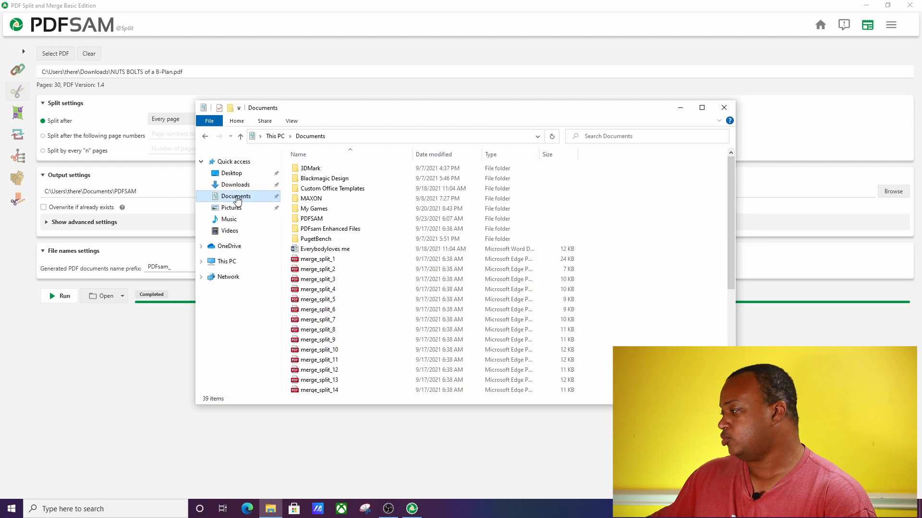
{"action": "double_click", "coordinate": [323, 222]}
{"action": "scroll", "coordinate": [324, 223], "scroll_direction": "down", "scroll_amount": 2}
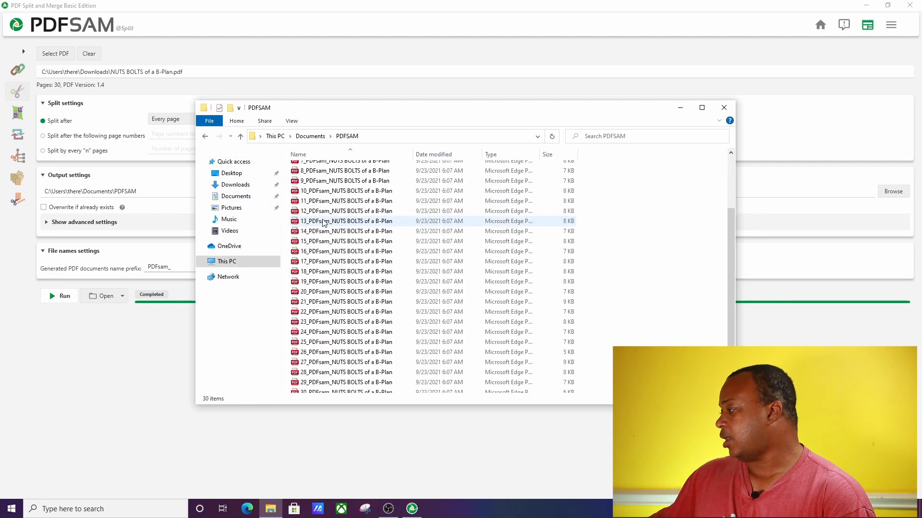
{"action": "scroll", "coordinate": [323, 222], "scroll_direction": "down", "scroll_amount": 2}
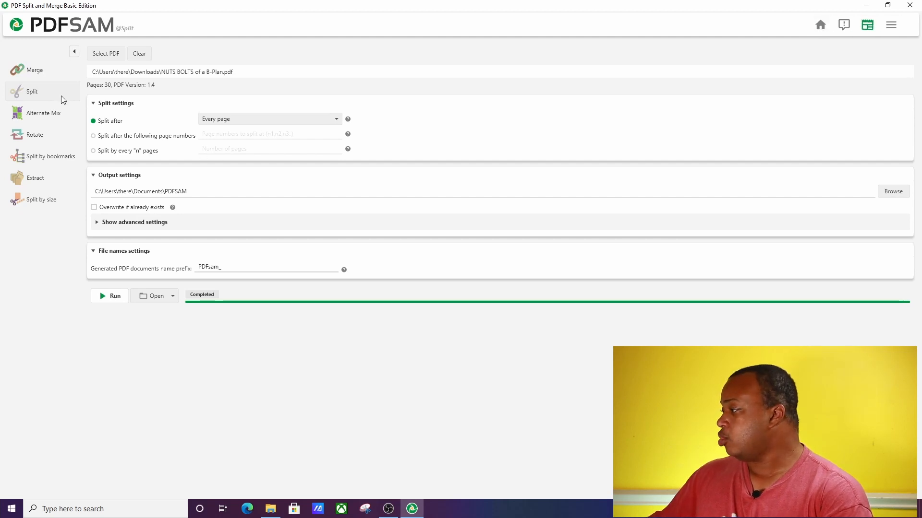
In PDFsam's Merge module, add split files 1 to 30 from the PDFSAM folder and merge them into PDFsam_merge.pdf
{"action": "left_click", "coordinate": [35, 71]}
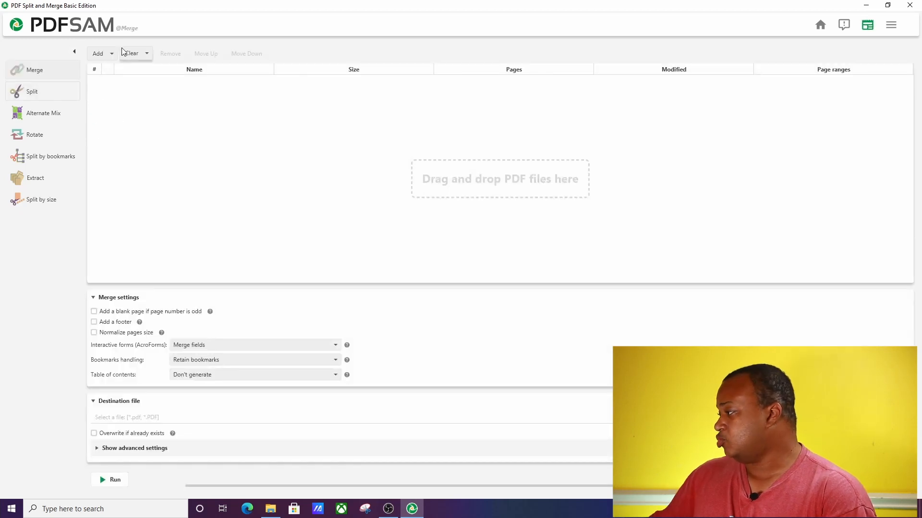
{"action": "left_click", "coordinate": [111, 54]}
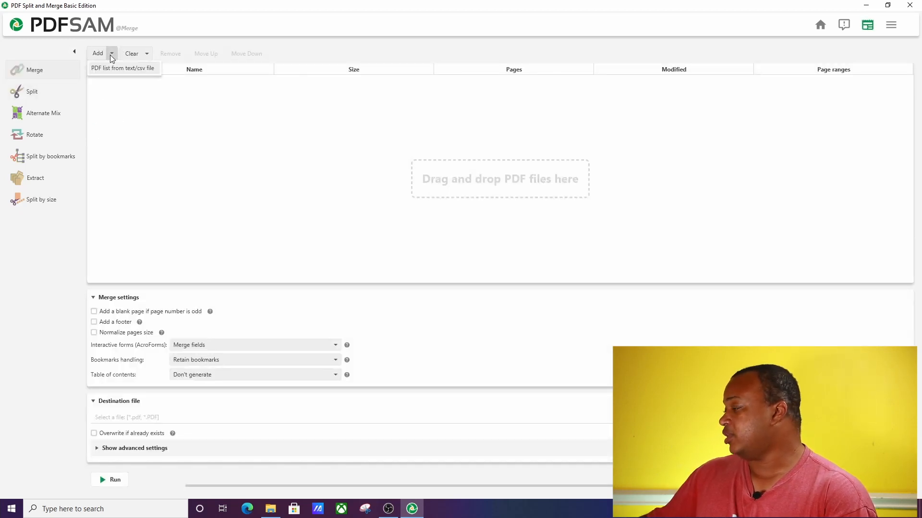
{"action": "left_click", "coordinate": [97, 54]}
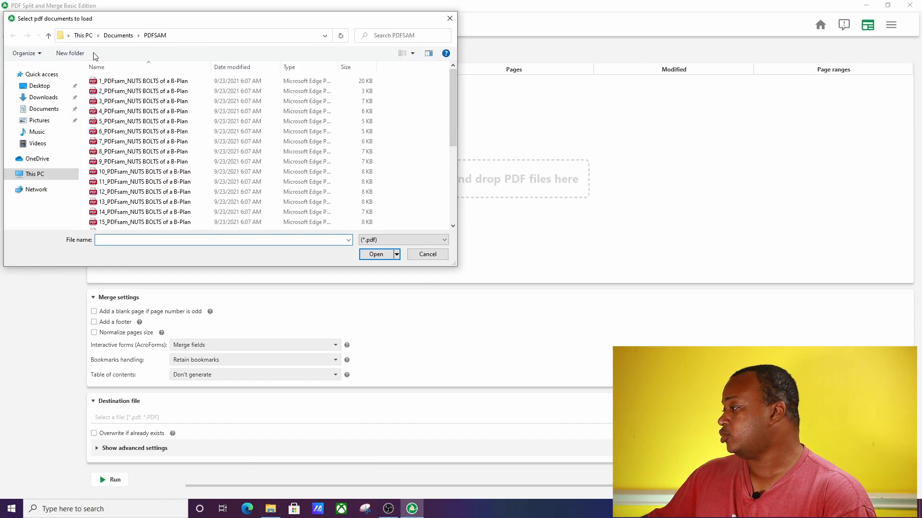
{"action": "left_click", "coordinate": [129, 84]}
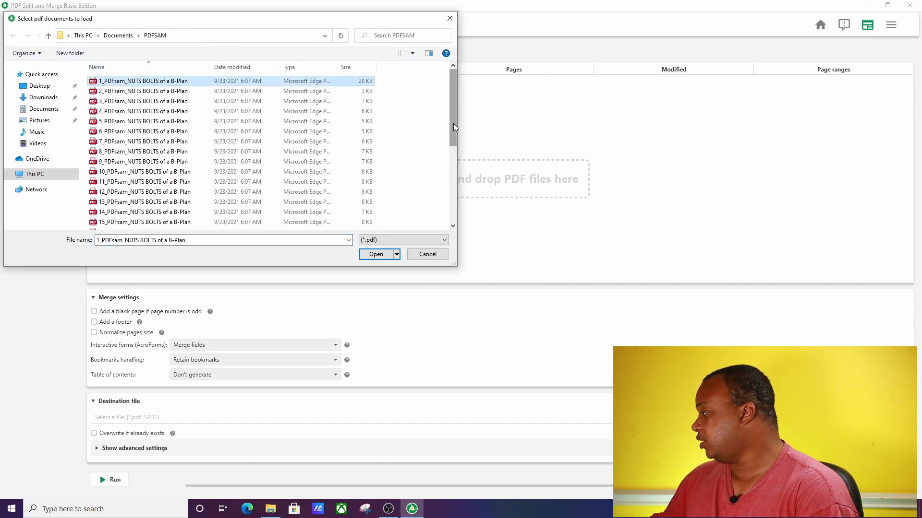
{"action": "left_click_drag", "start_coordinate": [453, 128], "coordinate": [438, 214]}
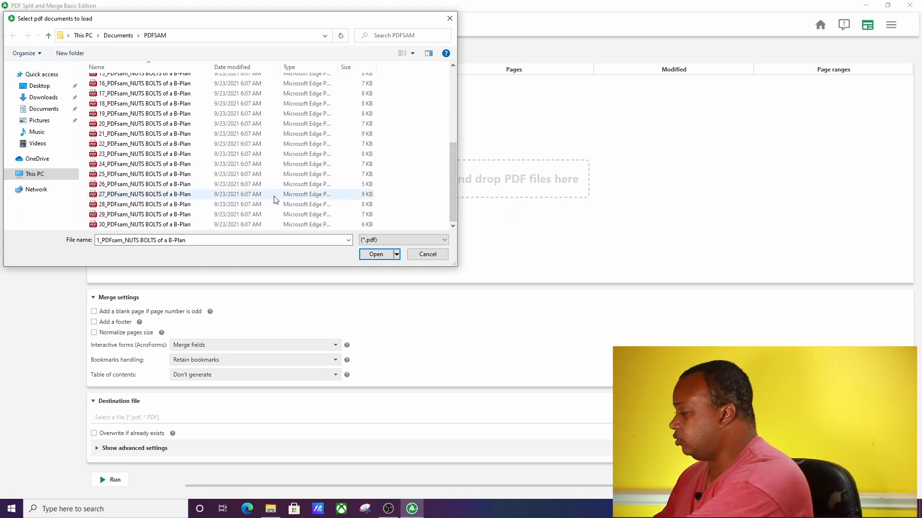
{"action": "left_click", "coordinate": [193, 225], "text": "shift"}
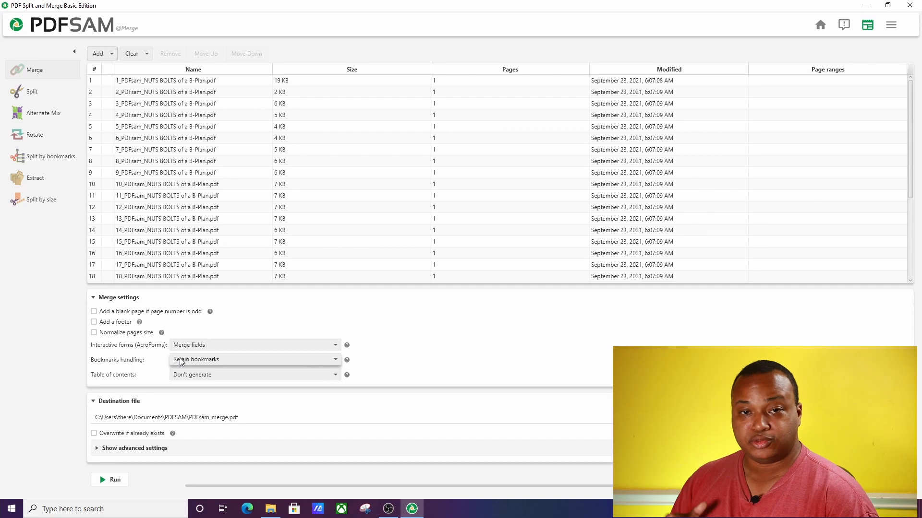
{"action": "left_click", "coordinate": [115, 479]}
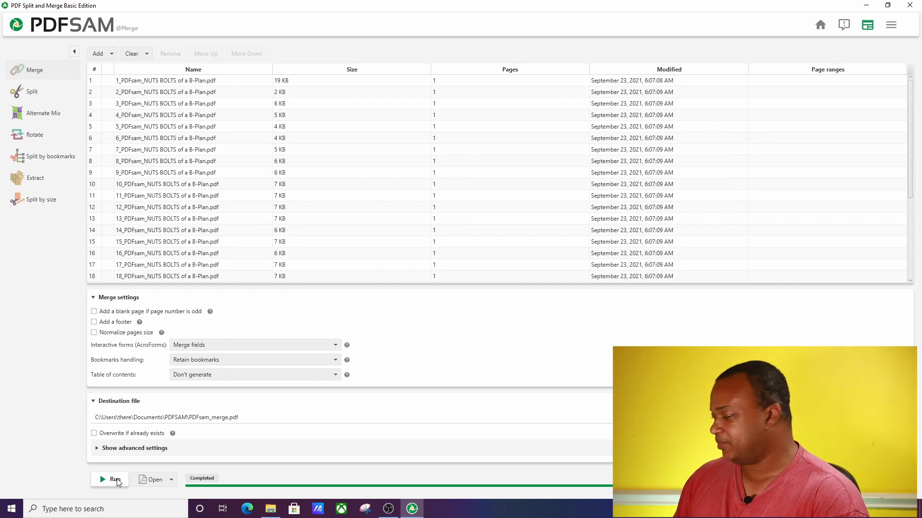
In File Explorer, find PDFsam_merge in the PDFSAM folder under Documents and open it for viewing
{"action": "left_click", "coordinate": [268, 511]}
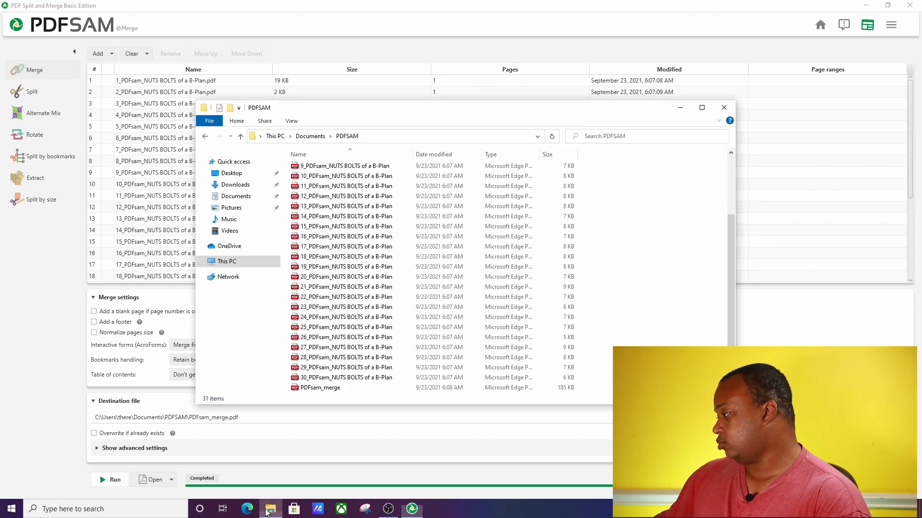
{"action": "left_click", "coordinate": [240, 138]}
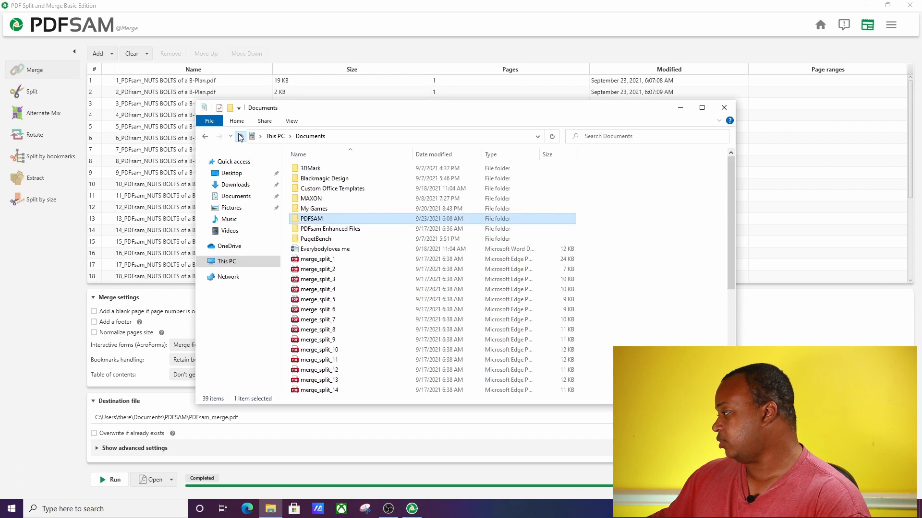
{"action": "double_click", "coordinate": [312, 220]}
{"action": "scroll", "coordinate": [332, 254], "scroll_direction": "down", "scroll_amount": 3}
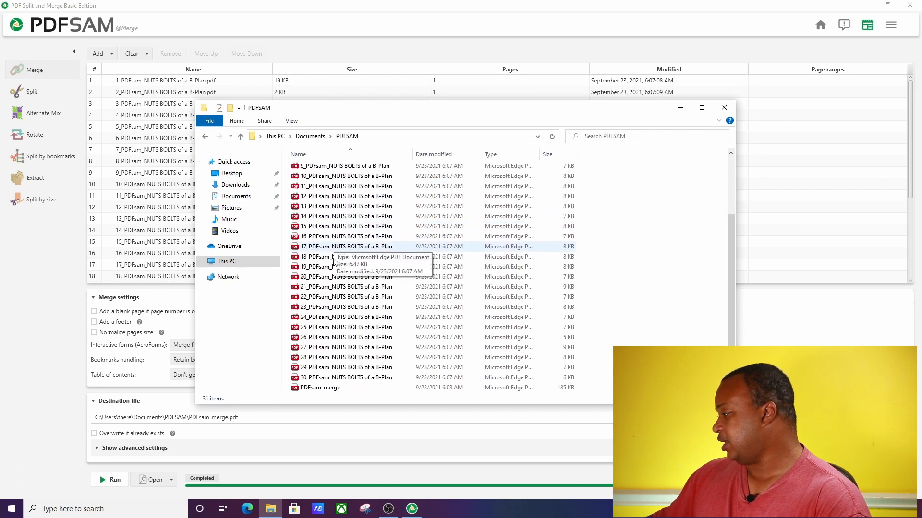
{"action": "double_click", "coordinate": [314, 388]}
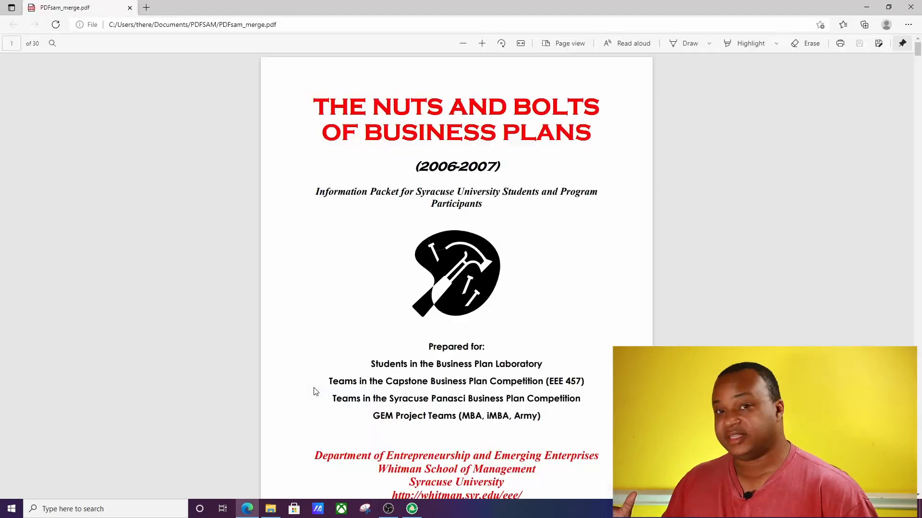